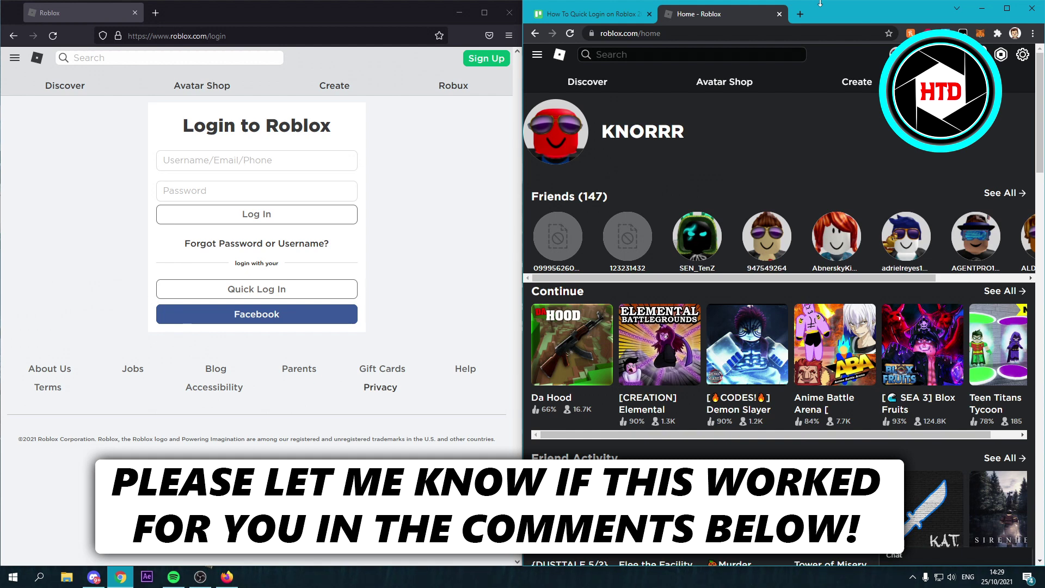
# - Reach the Quick Log In code entry page from the gear menu in the logged-in browser
pyautogui.click(402, 150)
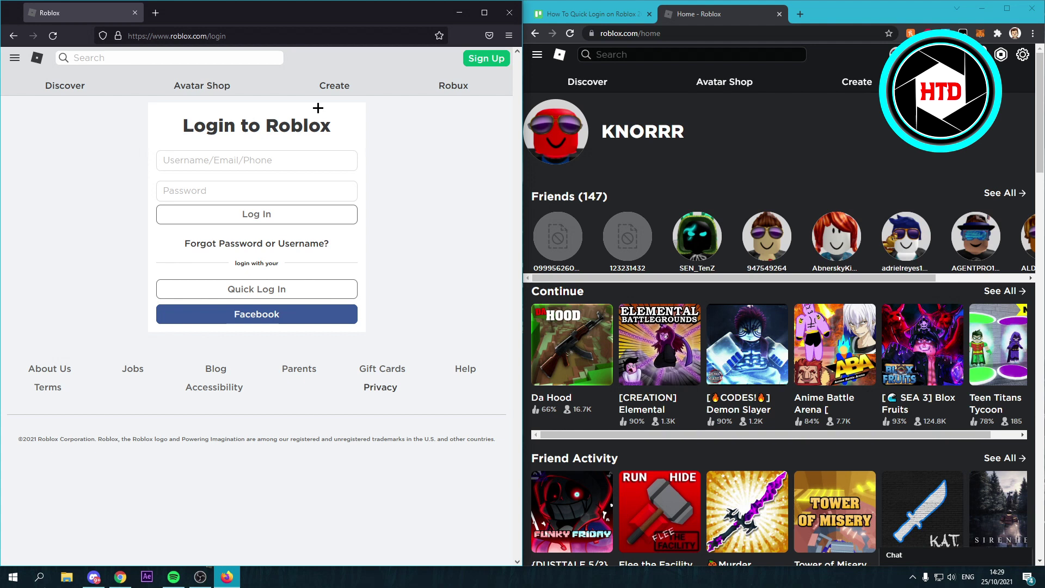
pyautogui.click(829, 125)
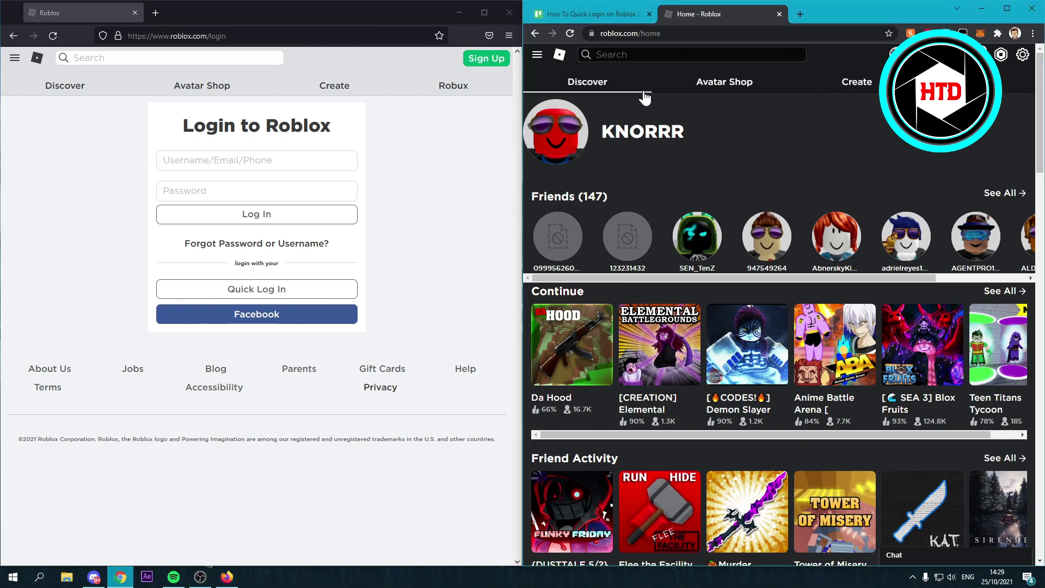
pyautogui.click(1024, 58)
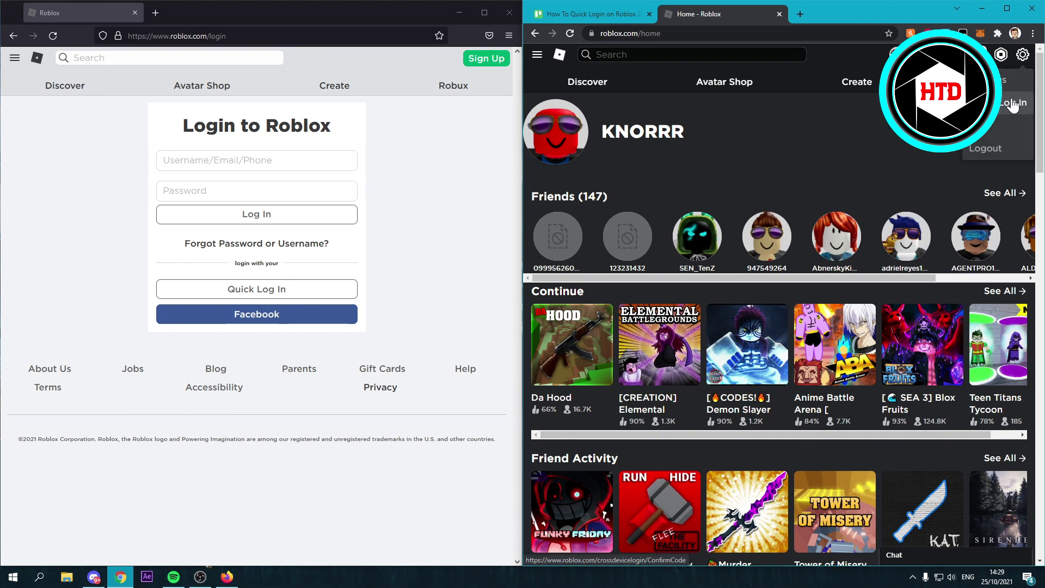
pyautogui.click(1006, 105)
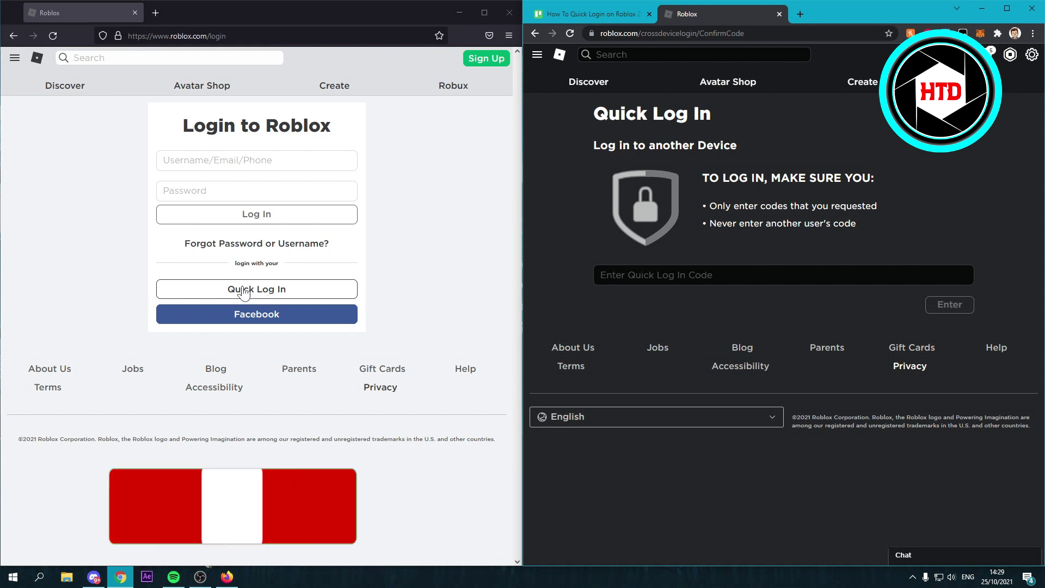
# - Generate a Quick Log In code in the second browser and submit it in the logged-in browser's code field
pyautogui.click(259, 291)
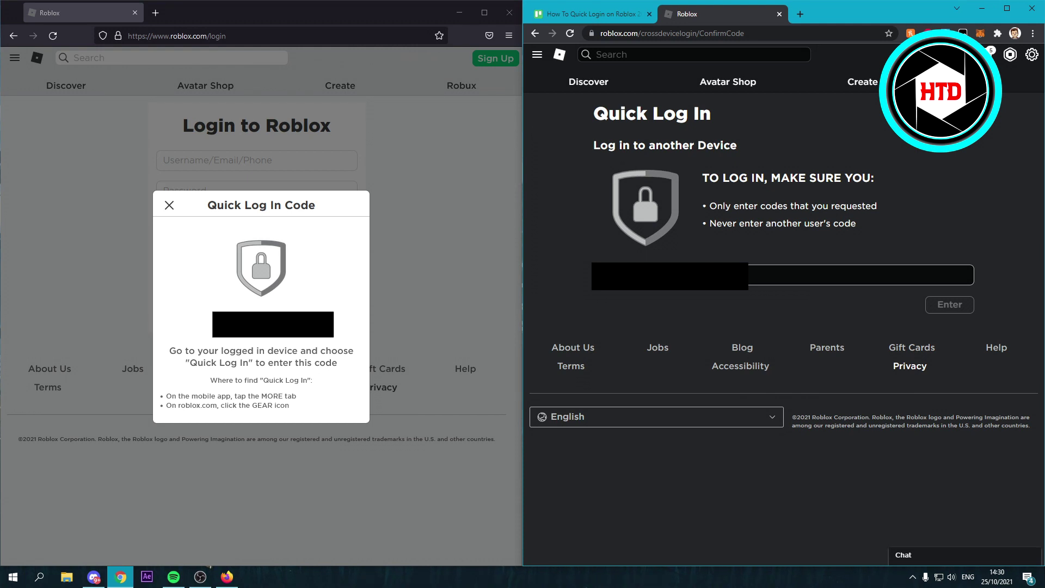
pyautogui.rightClick(630, 275)
pyautogui.click(664, 362)
pyautogui.click(952, 313)
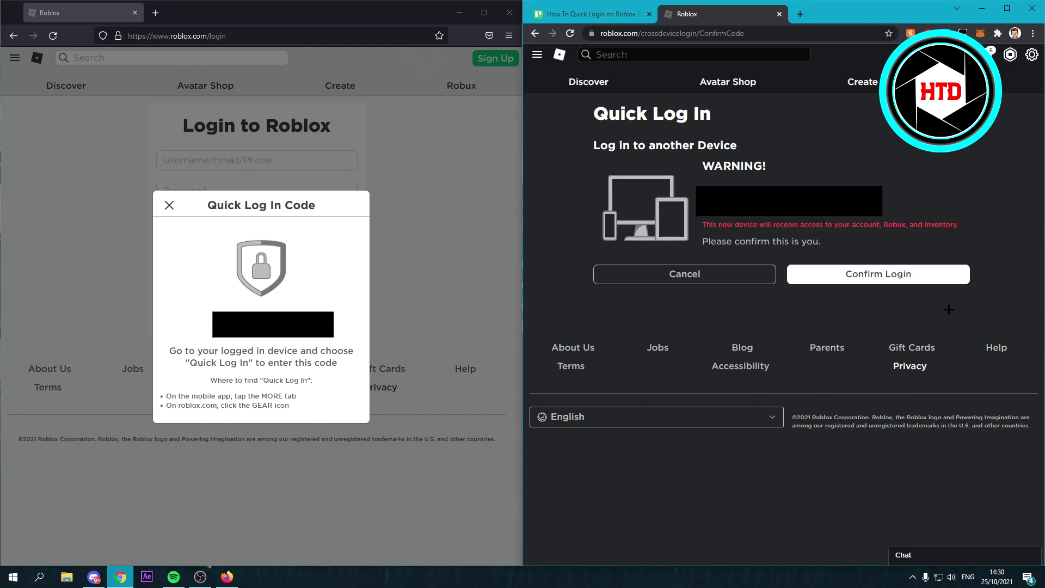
# - Confirm the new-device login and dismiss the Log in Successful dialog
pyautogui.click(902, 284)
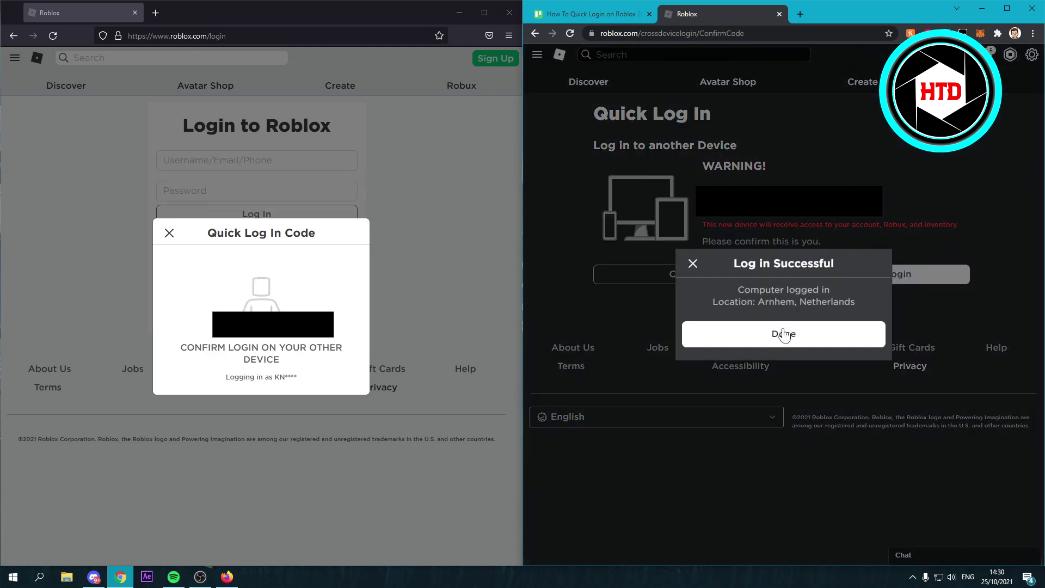
pyautogui.click(783, 335)
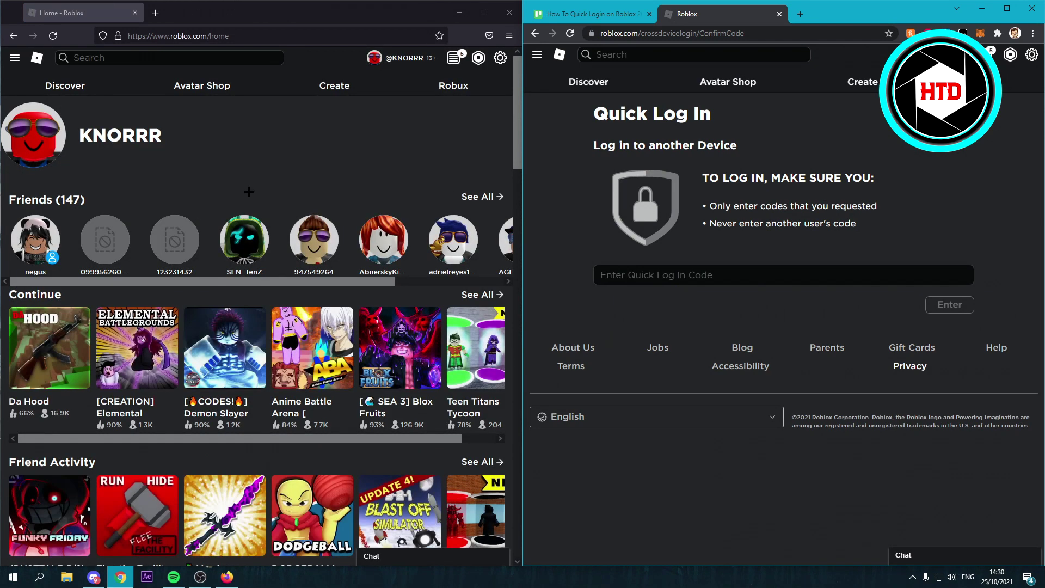
# - Navigate the logged-in browser back to the Roblox home page
pyautogui.click(560, 54)
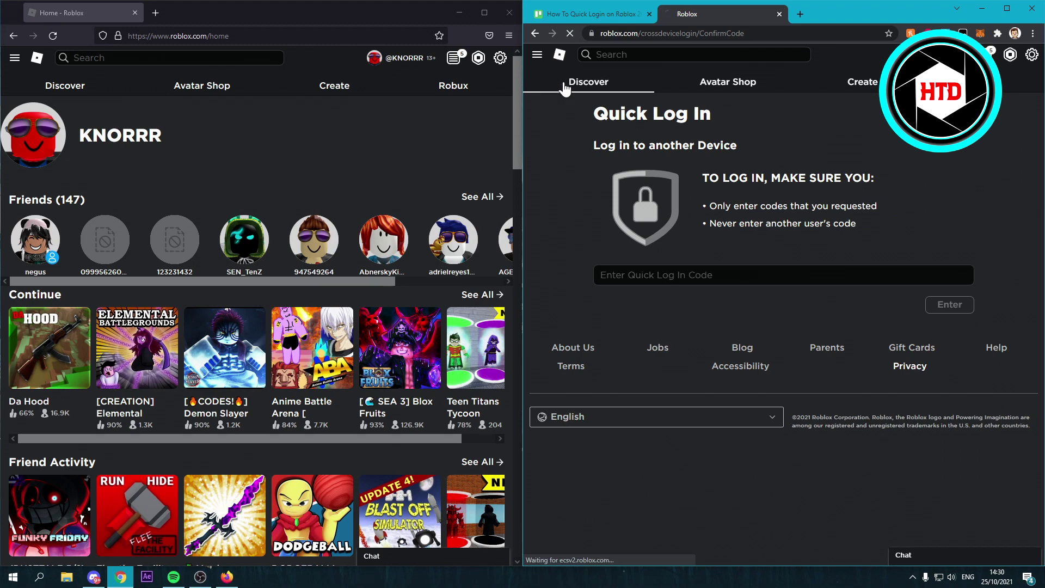